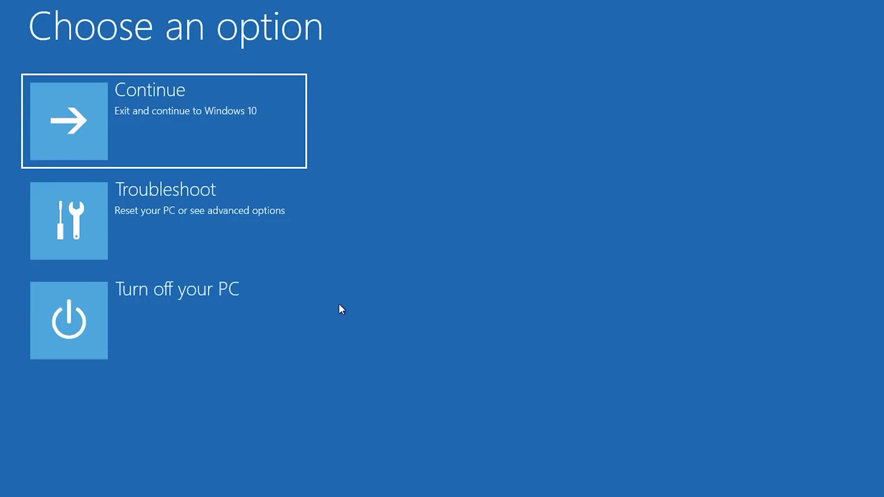
Restart into Startup Settings via Troubleshoot > Advanced options in the Recovery Environment.
left_click(154, 210)
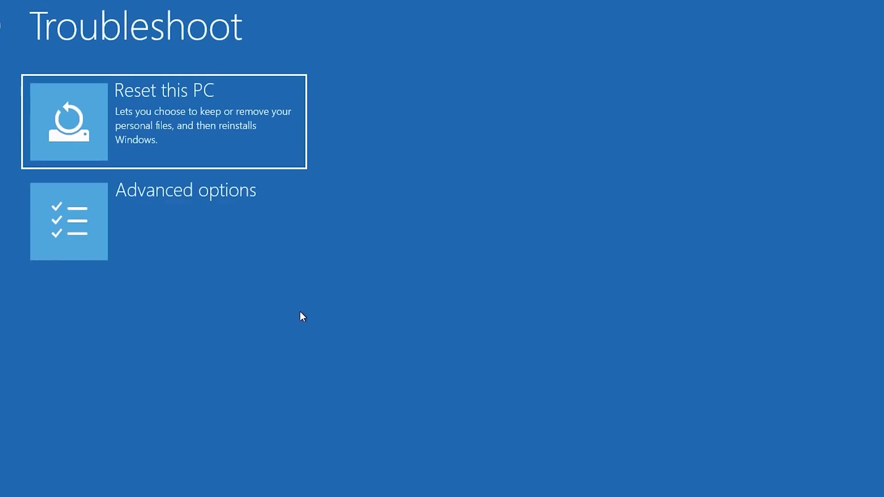
left_click(164, 235)
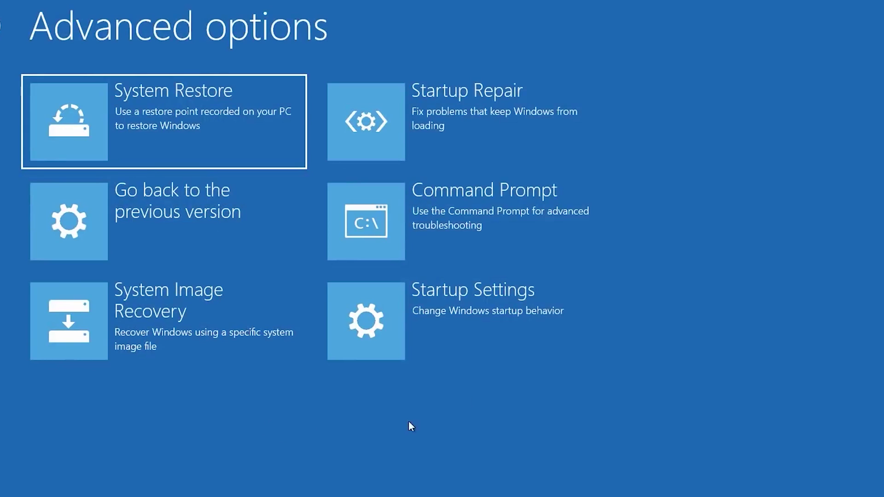
left_click(480, 326)
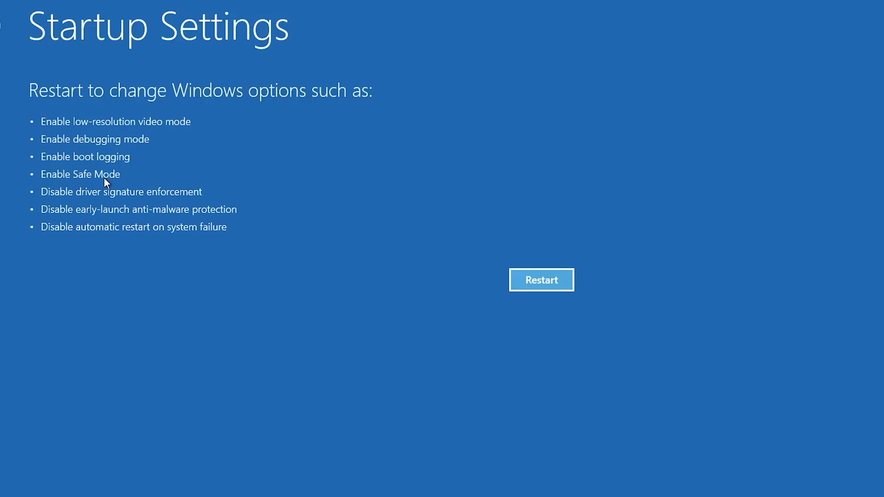
left_click(541, 278)
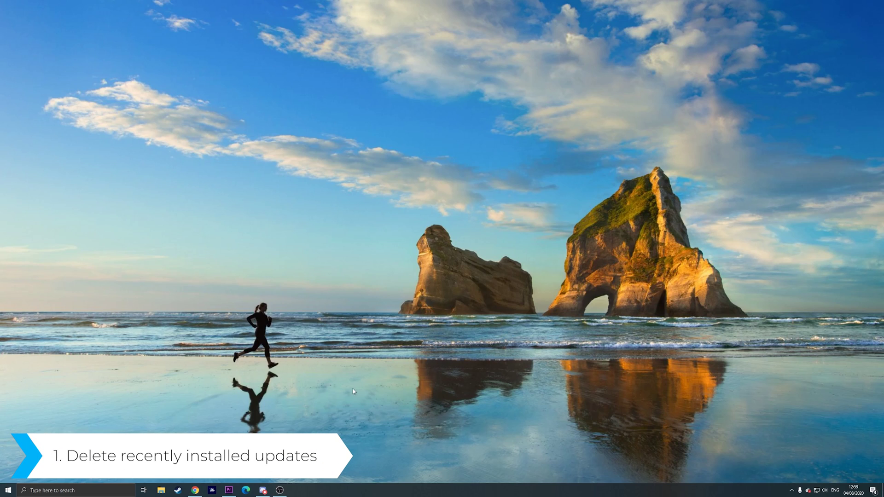
Search Windows for 'control' to bring up Control Panel as the best match.
left_click(85, 491)
type("control")
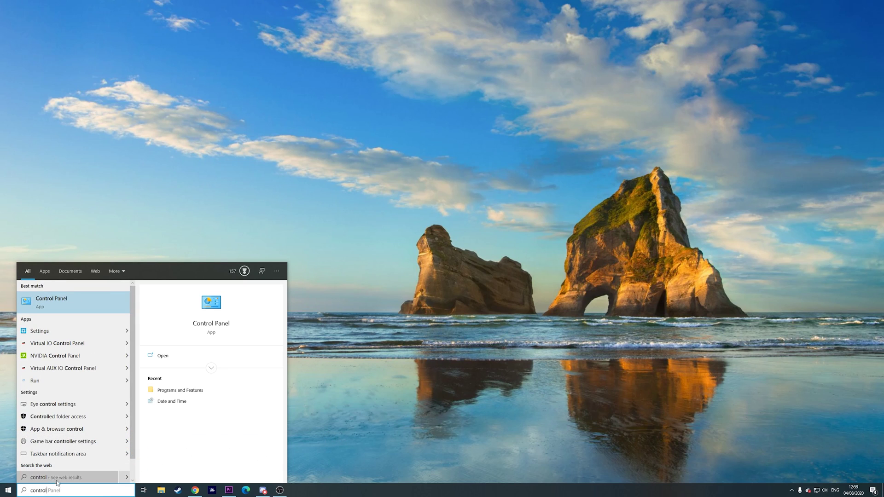
Show installed updates under Programs and Features, select KB2565063, then close the window.
left_click(54, 302)
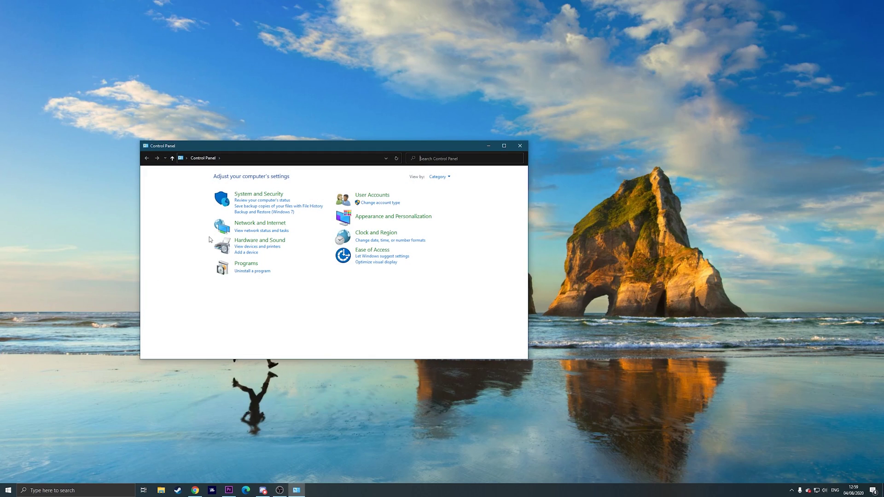
left_click(248, 264)
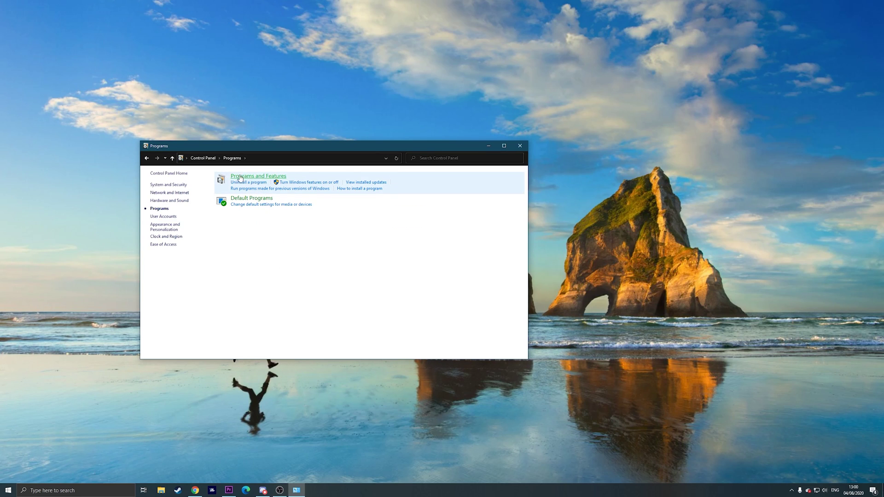
left_click(267, 179)
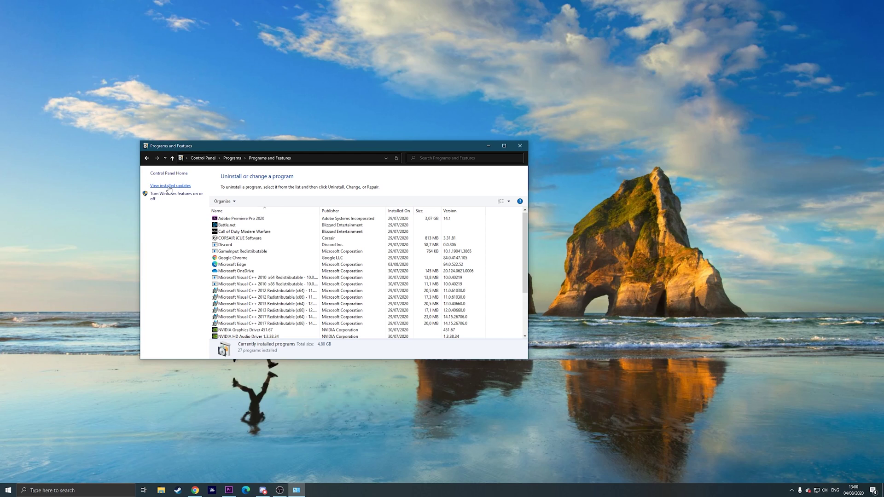
left_click(169, 187)
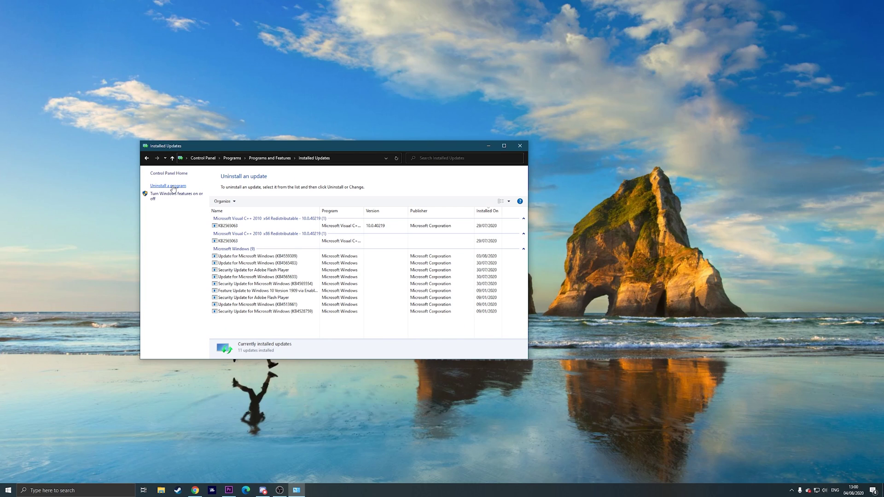
left_click(363, 227)
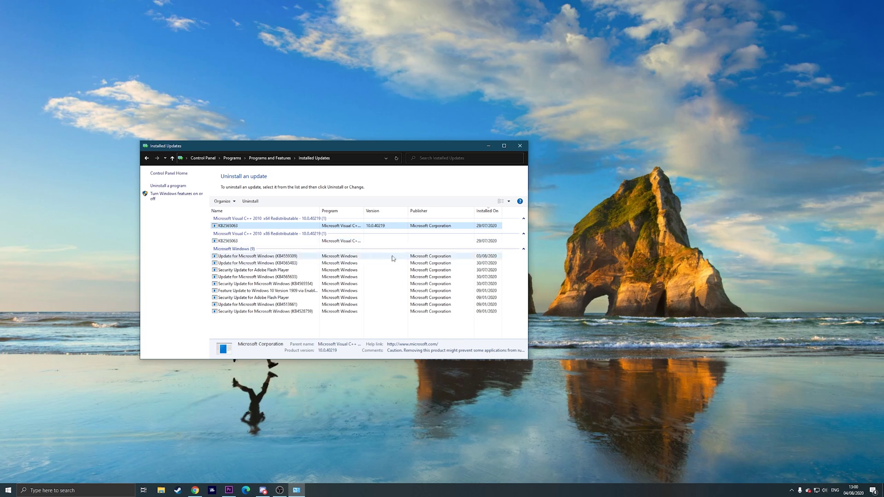
left_click(520, 146)
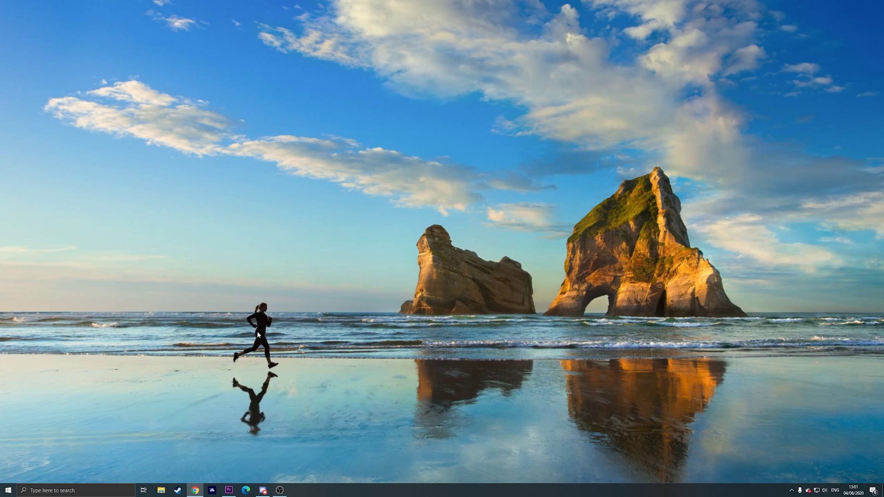
Search 'cmd' and run Command Prompt as administrator, approving the UAC prompt.
left_click(54, 492)
type("cm")
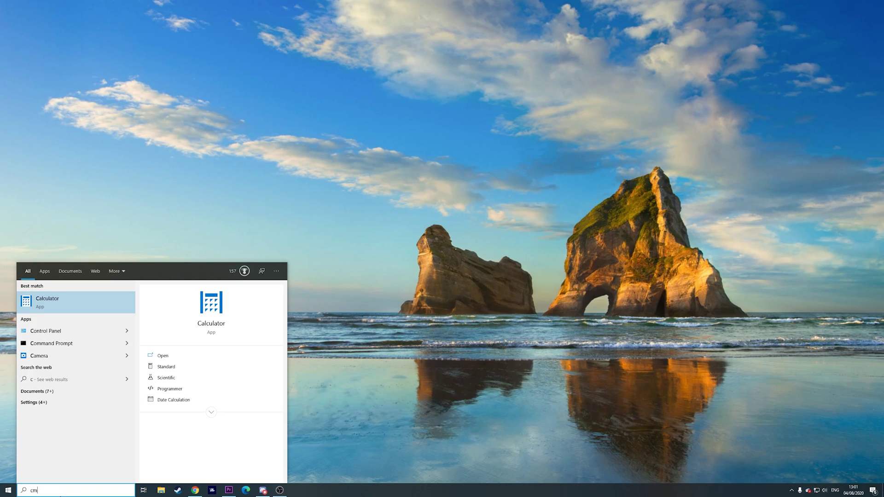
type("d")
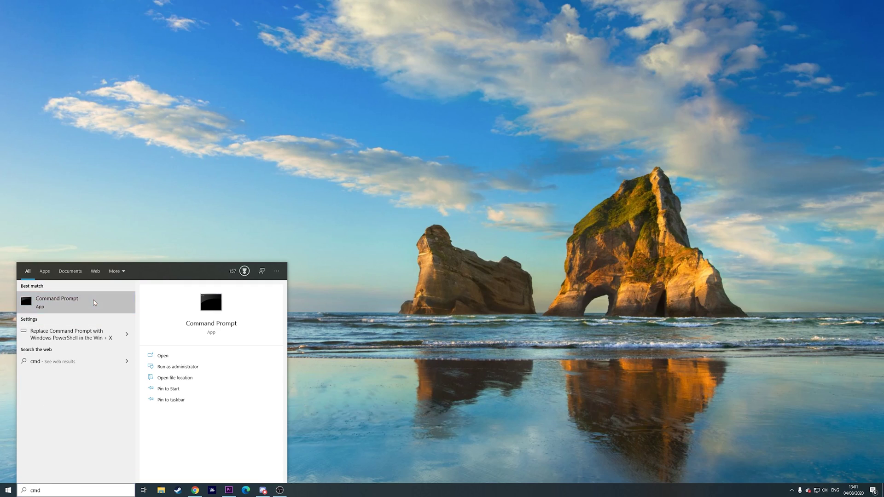
right_click(94, 302)
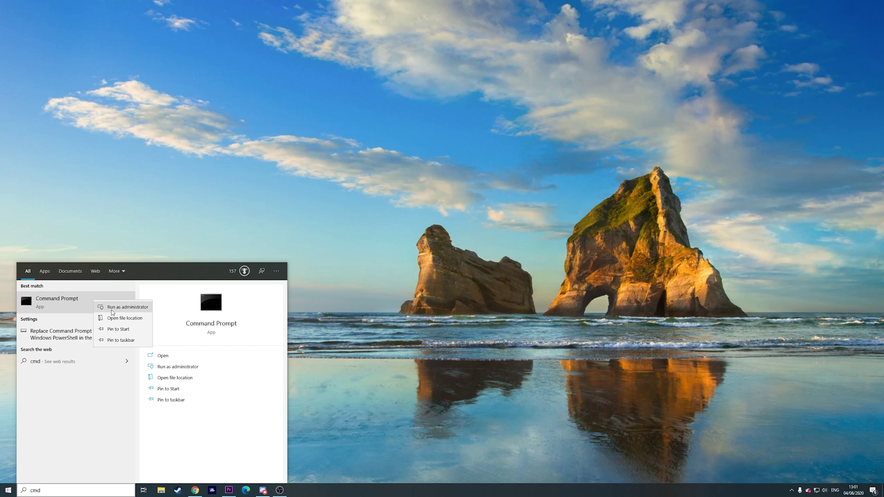
left_click(115, 308)
left_click(408, 289)
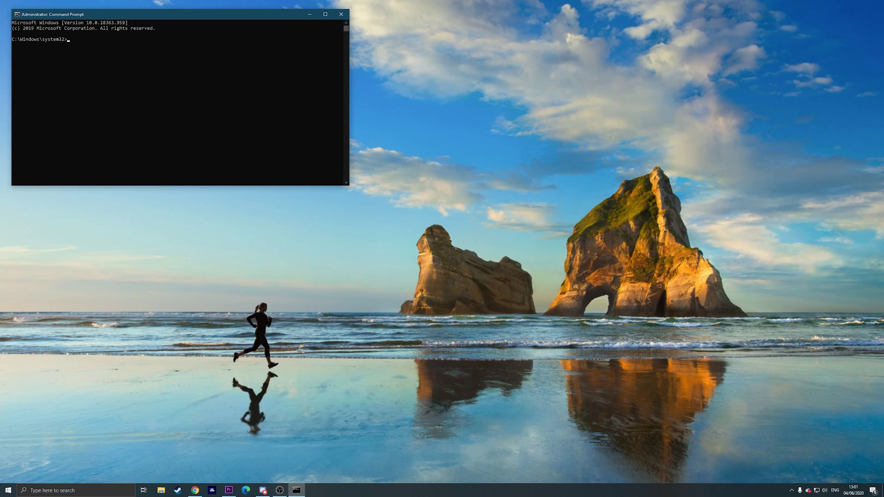
Paste DISM.exe /Online /Cleanup-image /Restorehealth into the admin Command Prompt.
left_click(195, 490)
left_click(127, 44)
type("DISM.exe/Online /Cleanup-image /Restorehealth")
Replace it with the RestoreHealth command using /Source and /LimitAccess, then close the console.
left_click(136, 51)
key("Escape")
type("DISM.exe /Online /Cleanup-Image /RestoreHealth /Source:C:RepairSourceWindows /LimitAccess")
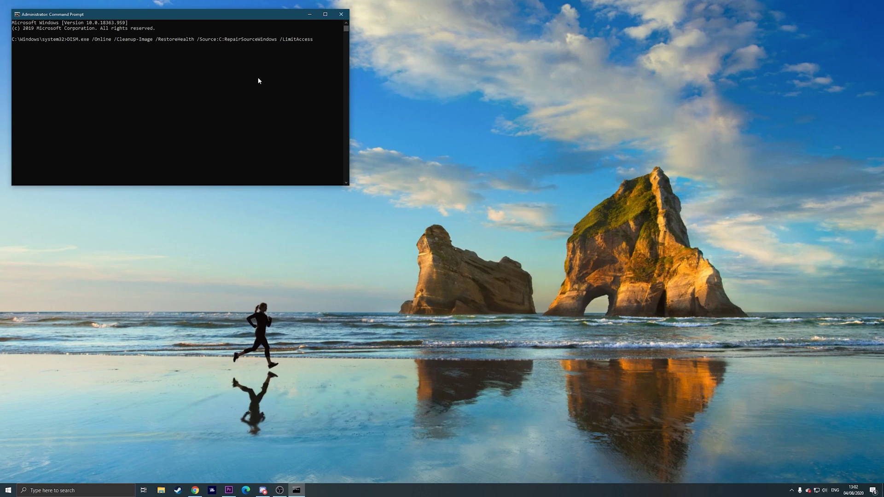
left_click(220, 41)
key("BackSpace")
left_click(221, 40)
left_click(340, 16)
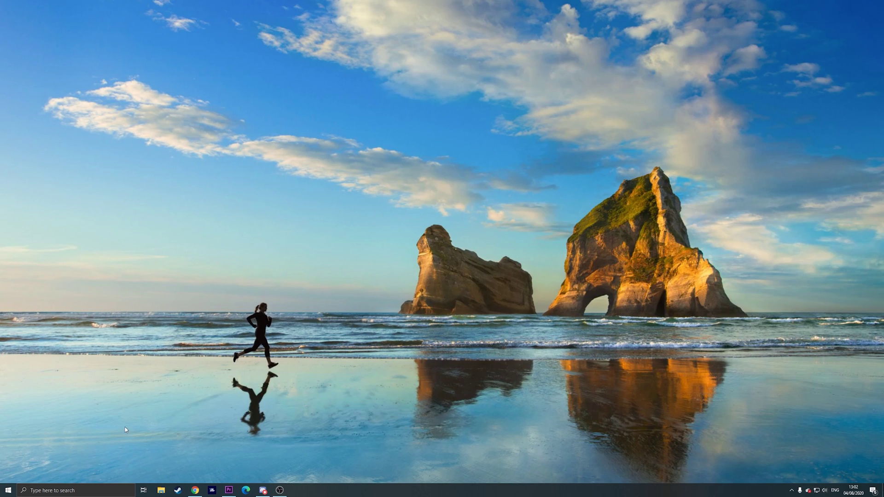
left_click(13, 492)
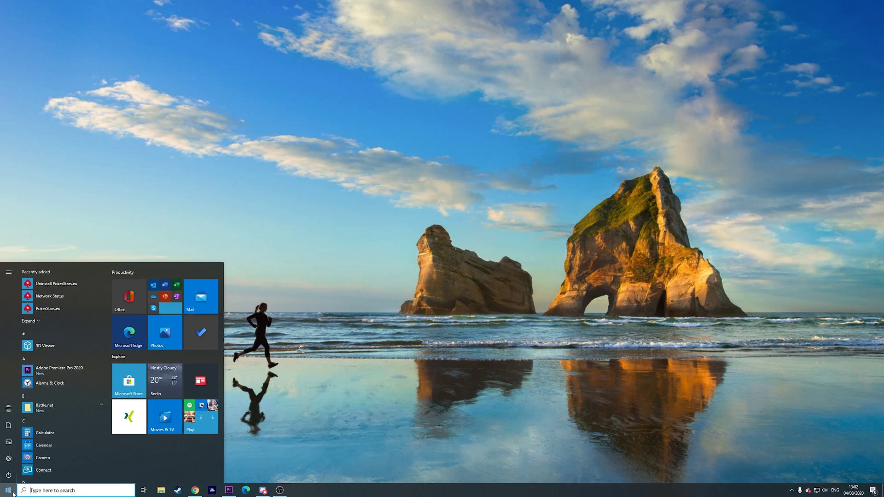
mouse_move(18, 459)
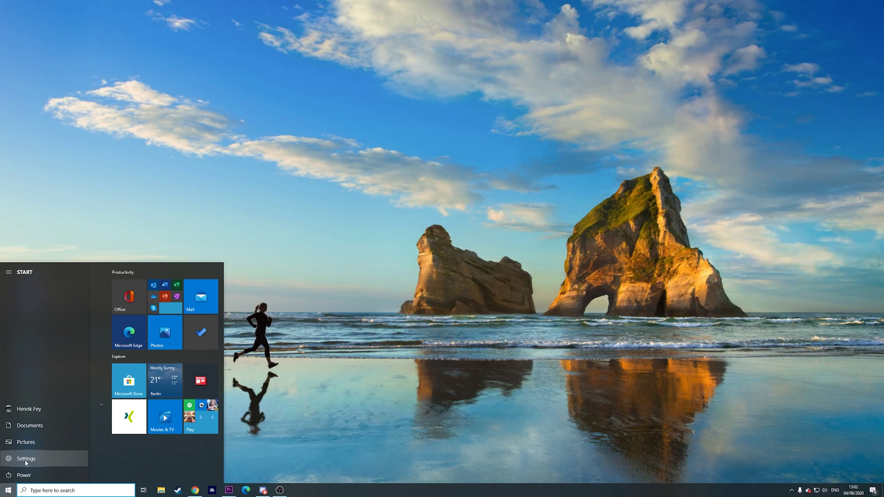
left_click(27, 459)
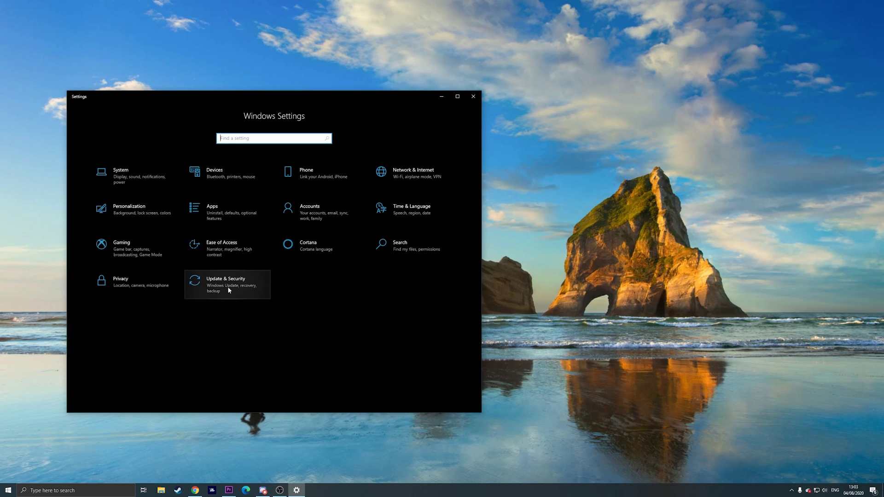
left_click(227, 286)
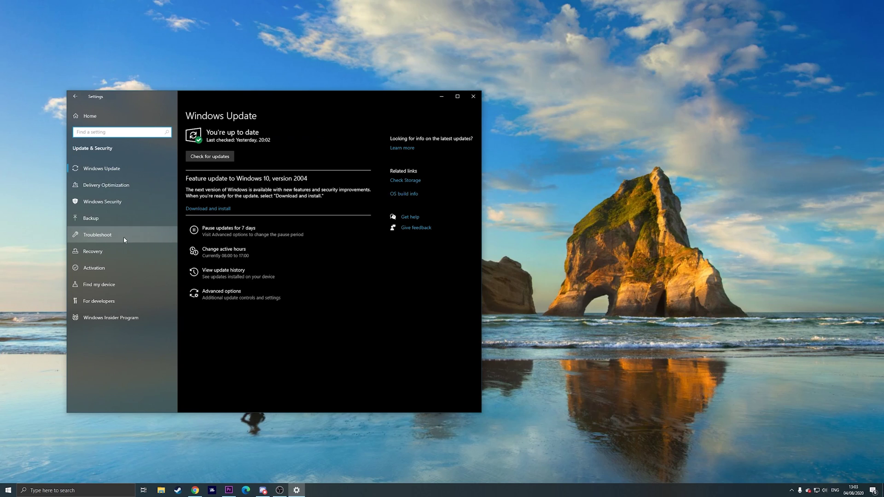
left_click(101, 240)
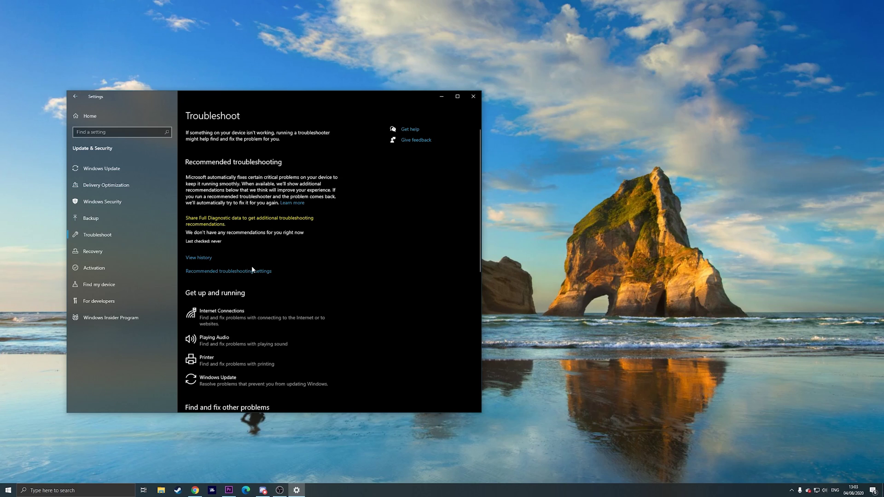
scroll(251, 266, "down", 3)
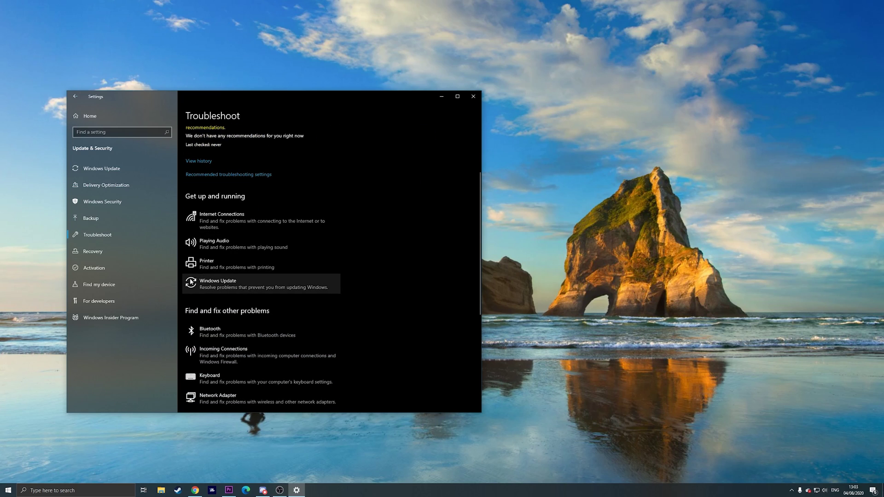
left_click(221, 284)
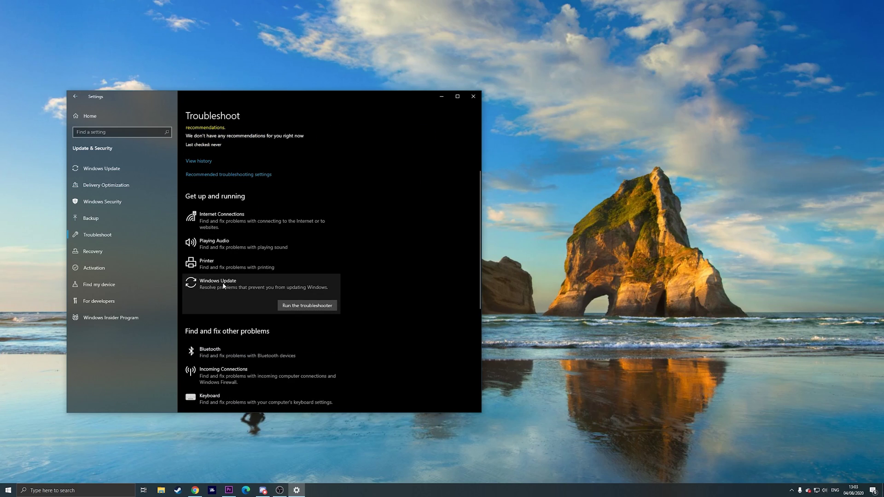
left_click(304, 305)
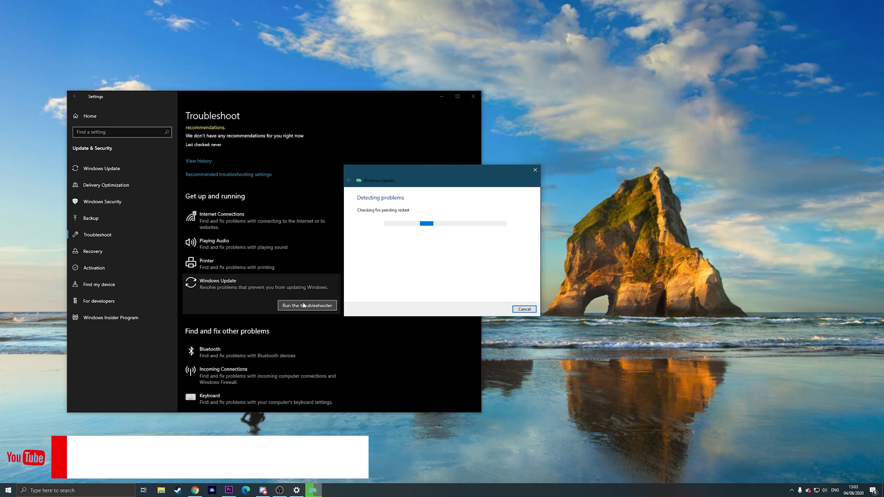
left_click(535, 170)
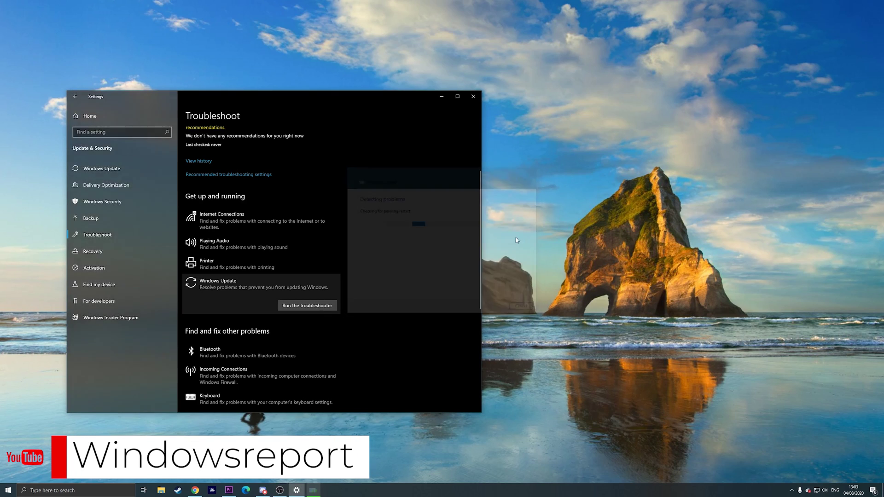
left_click(473, 96)
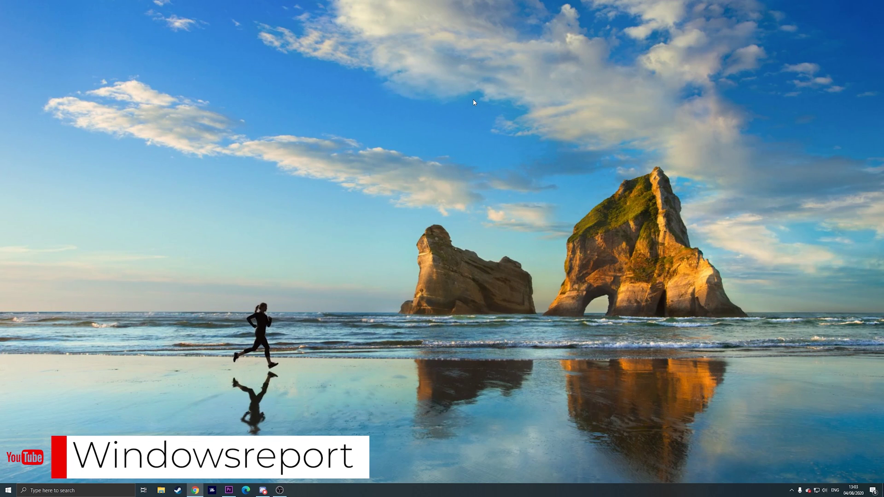